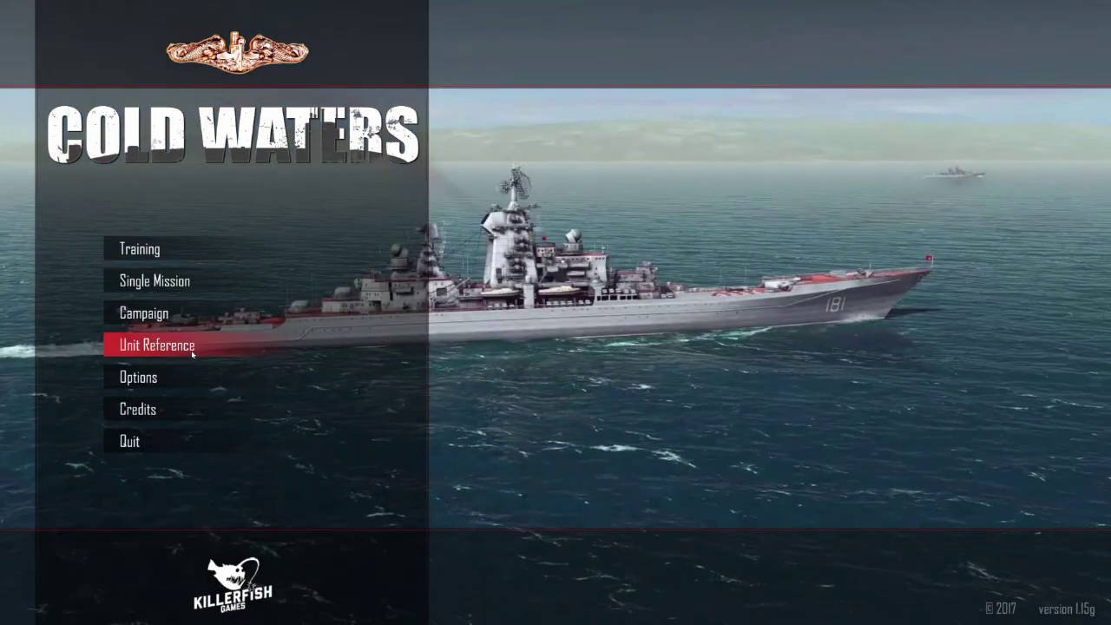
# Page the unit reference from the Trafalgar-class submarine through Mark 8, Mark 20S and Tigerfish to the Spearfish torpedo
pyautogui.click(156, 345)
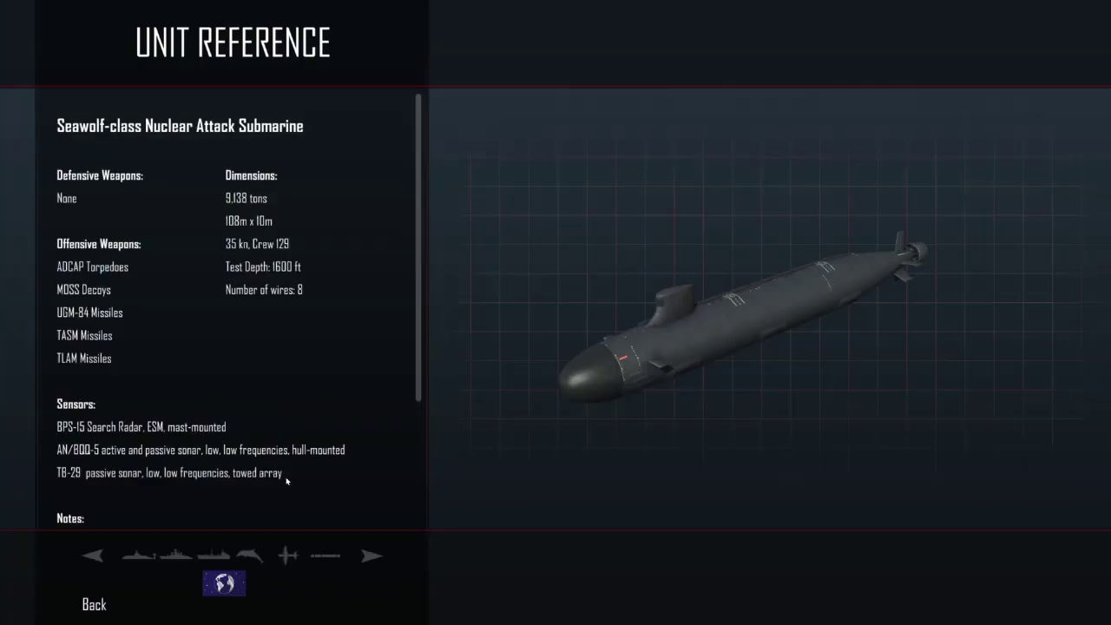
pyautogui.click(372, 560)
pyautogui.click(372, 560)
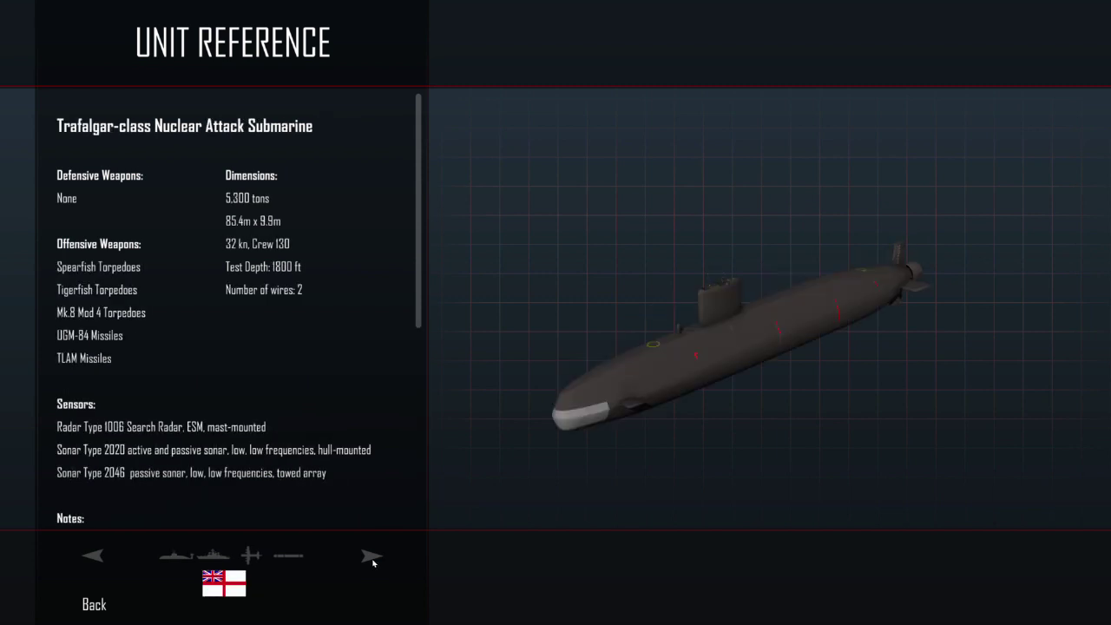
pyautogui.click(290, 559)
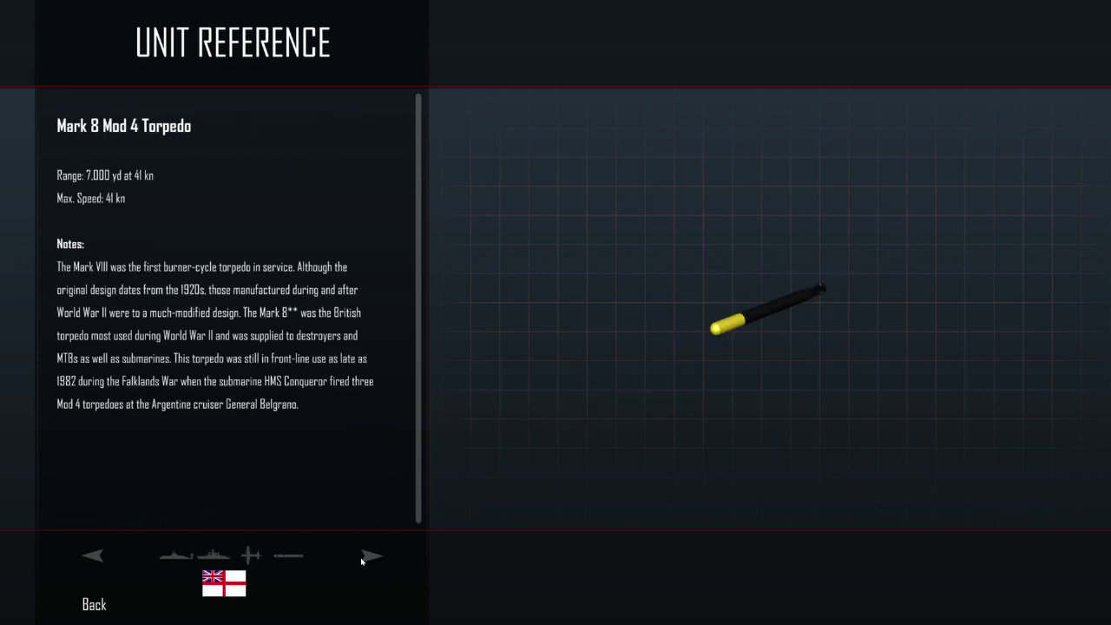
pyautogui.click(365, 561)
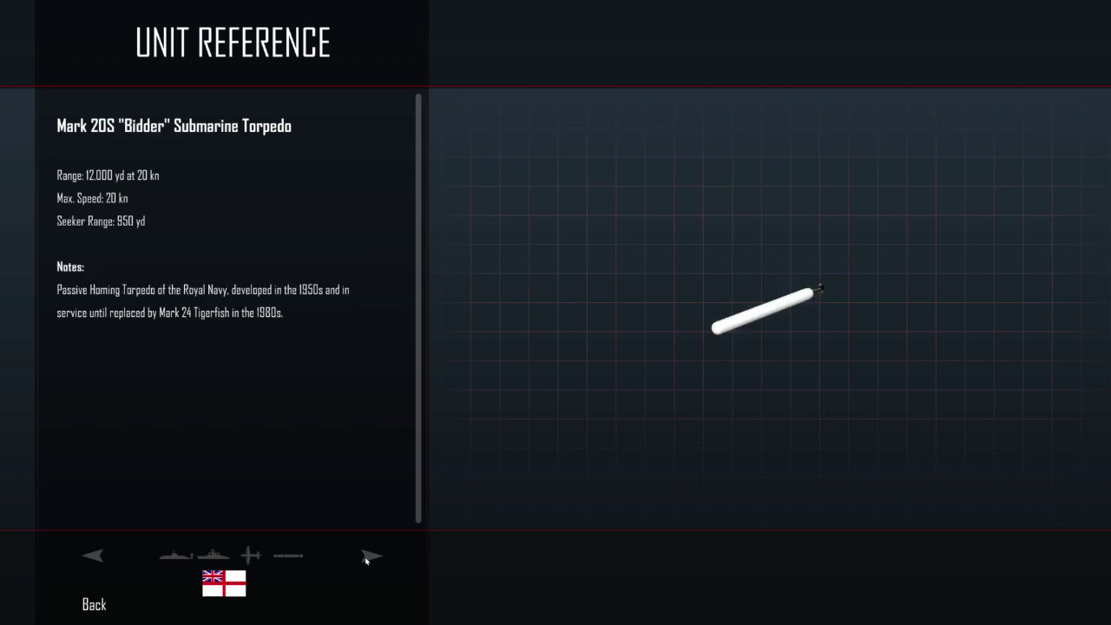
pyautogui.click(366, 561)
pyautogui.click(365, 561)
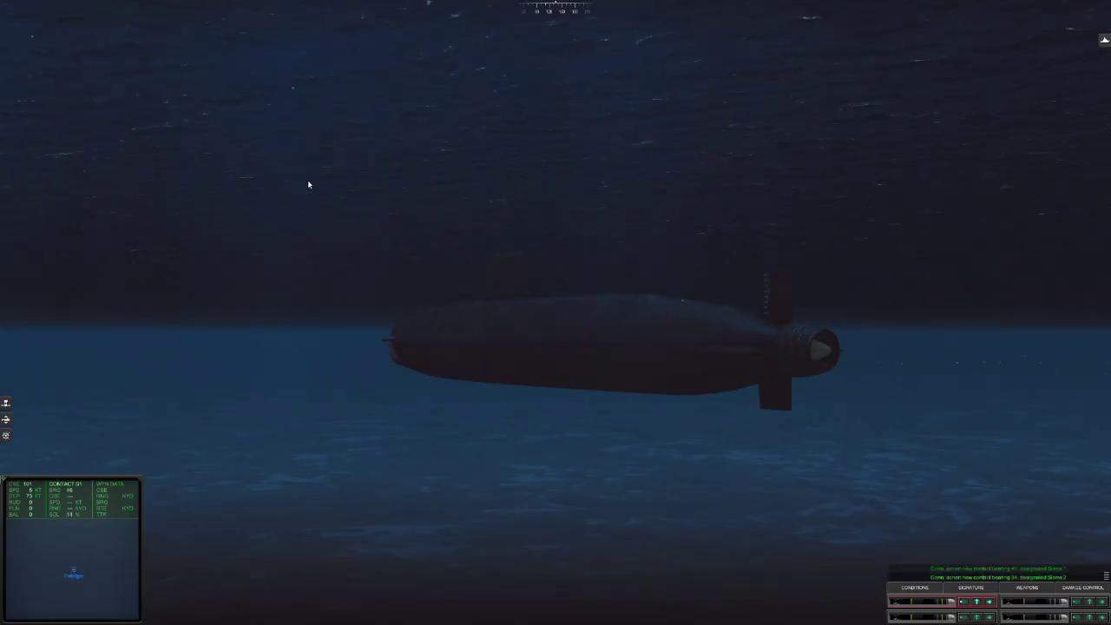
# On the tactical map, turn Trafalgar left to 082, select contact S1 Alfa, and show ambient-noise conditions
pyautogui.press('Tab')
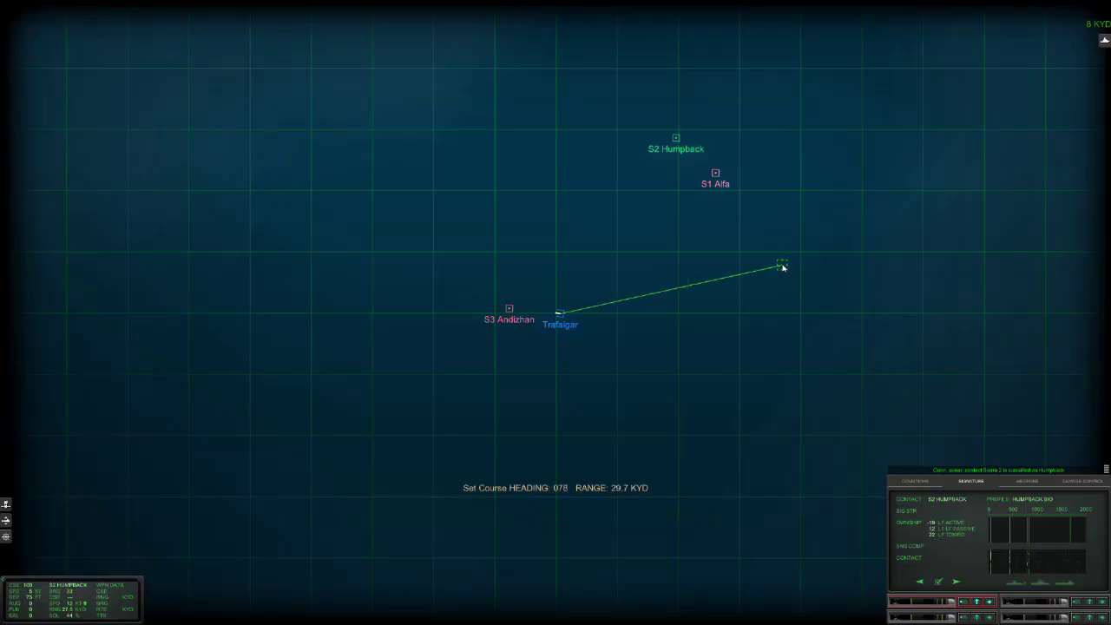
pyautogui.moveTo(784, 266); pyautogui.dragTo(773, 287)
pyautogui.click(716, 174)
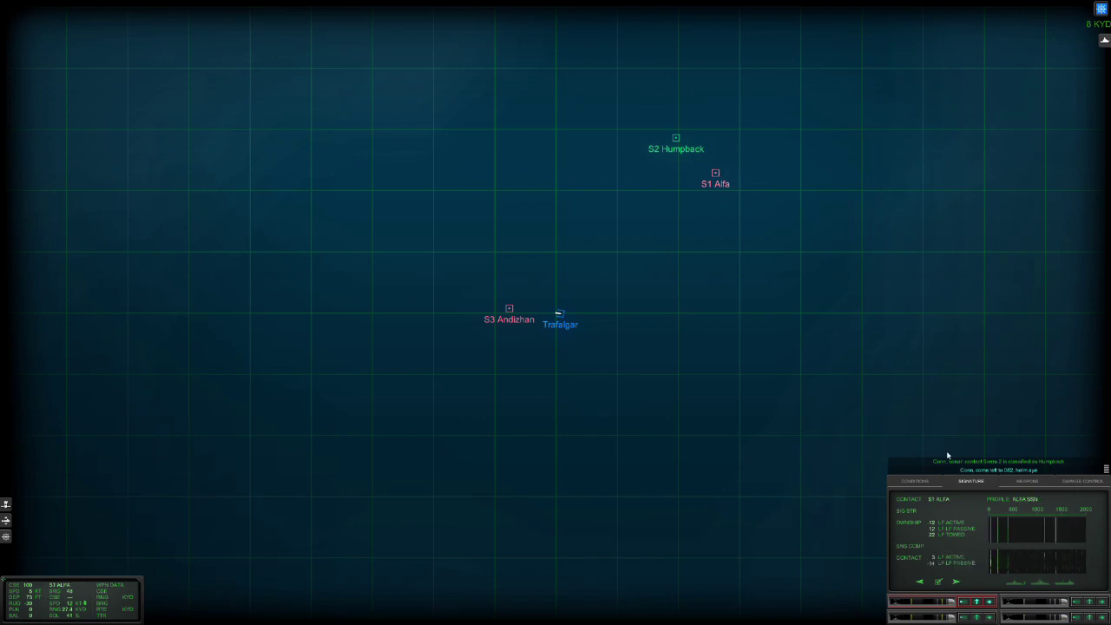
pyautogui.click(914, 481)
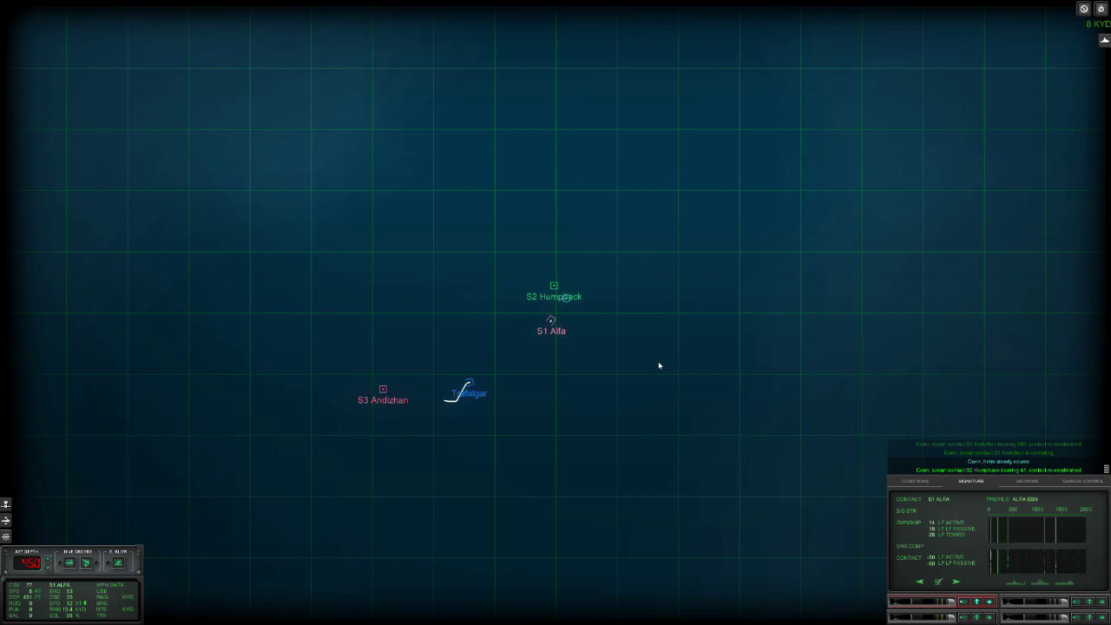
# Zoom the map, measure bearing and range from Trafalgar, then orbit the external camera around the Alfa
pyautogui.scroll(1, 502, 404)
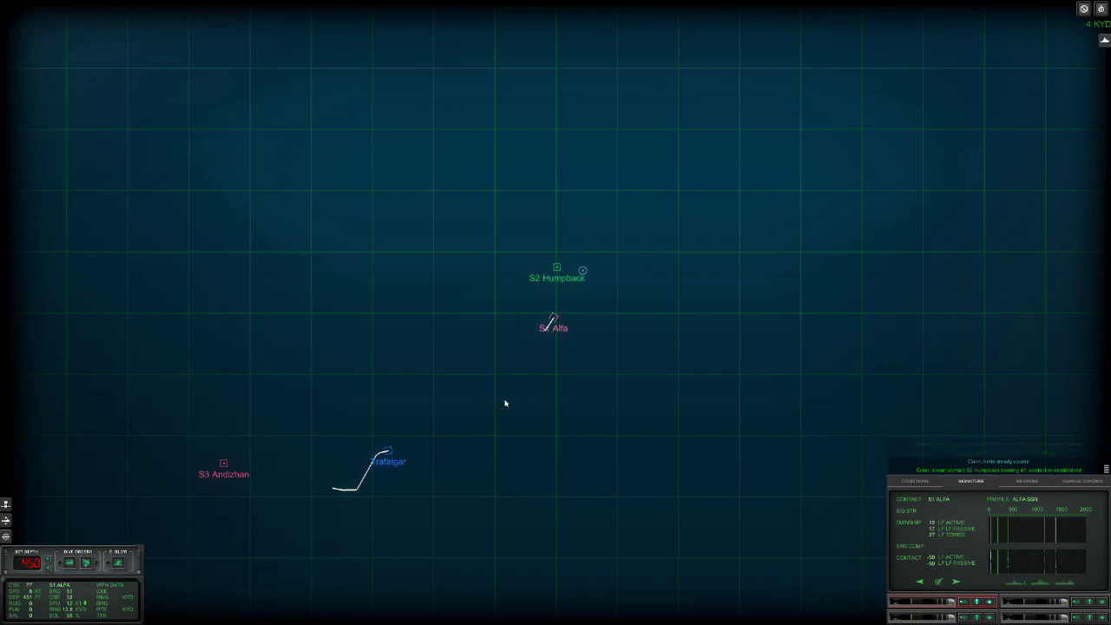
pyautogui.moveTo(556, 404); pyautogui.dragTo(503, 382)
pyautogui.press('Tab')
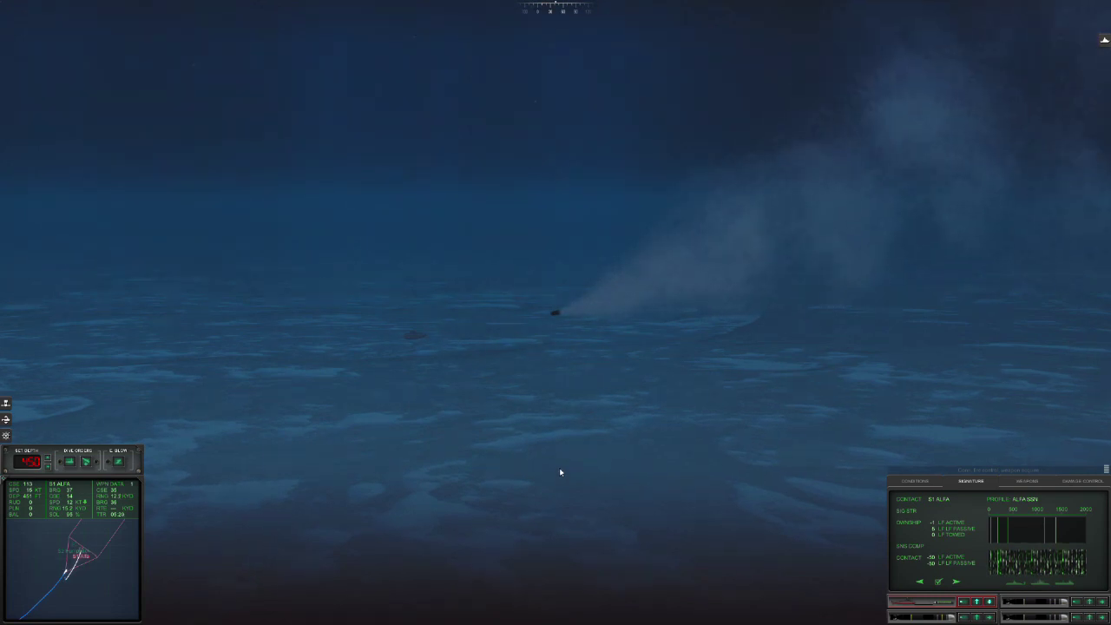
pyautogui.press('Tab')
pyautogui.moveTo(558, 449); pyautogui.dragTo(822, 443)
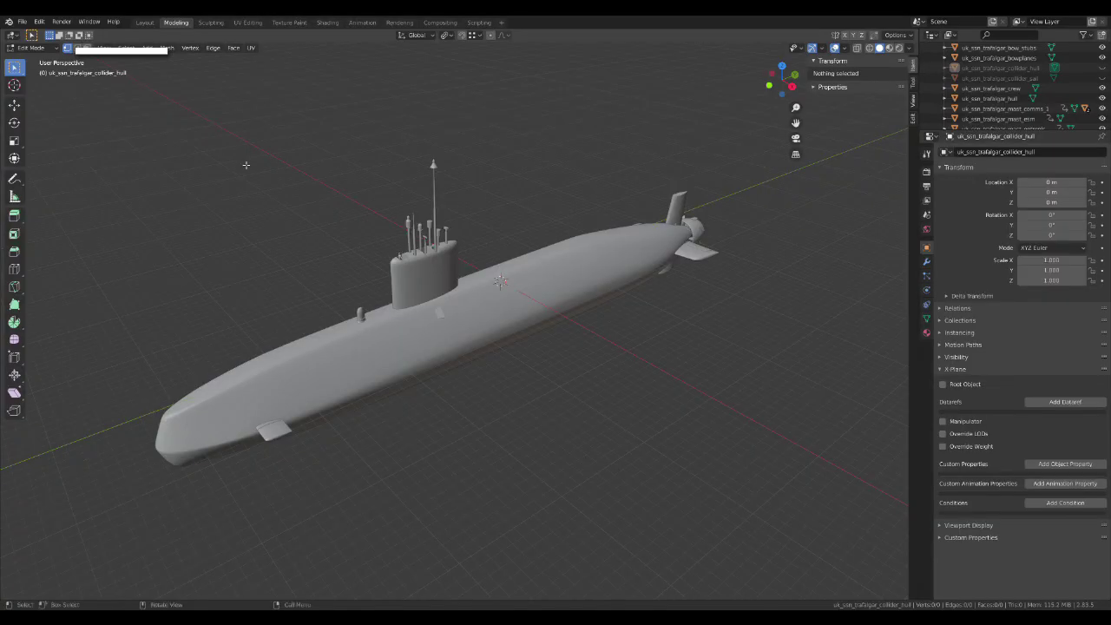
pyautogui.moveTo(177, 291); pyautogui.dragTo(499, 279, button='middle')
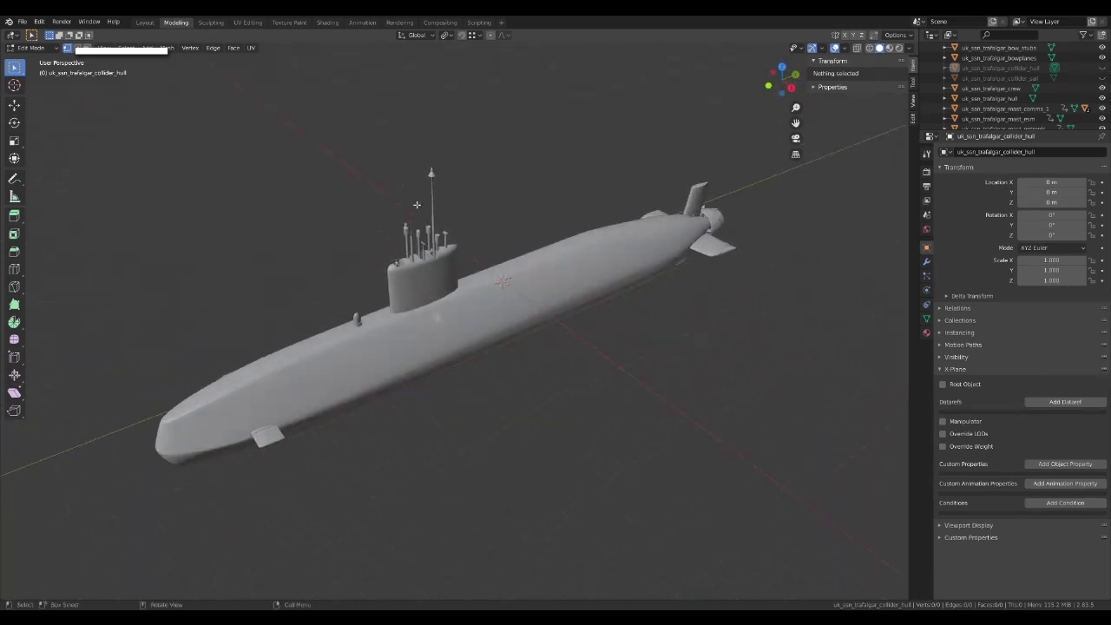
pyautogui.click(328, 23)
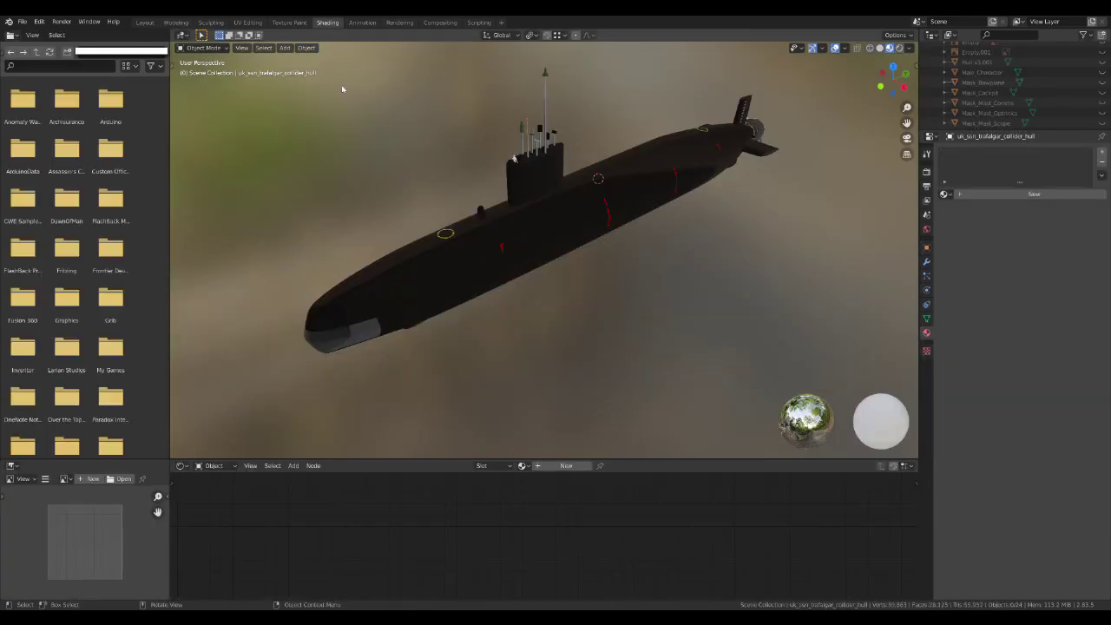
pyautogui.moveTo(621, 296); pyautogui.dragTo(595, 300, button='middle')
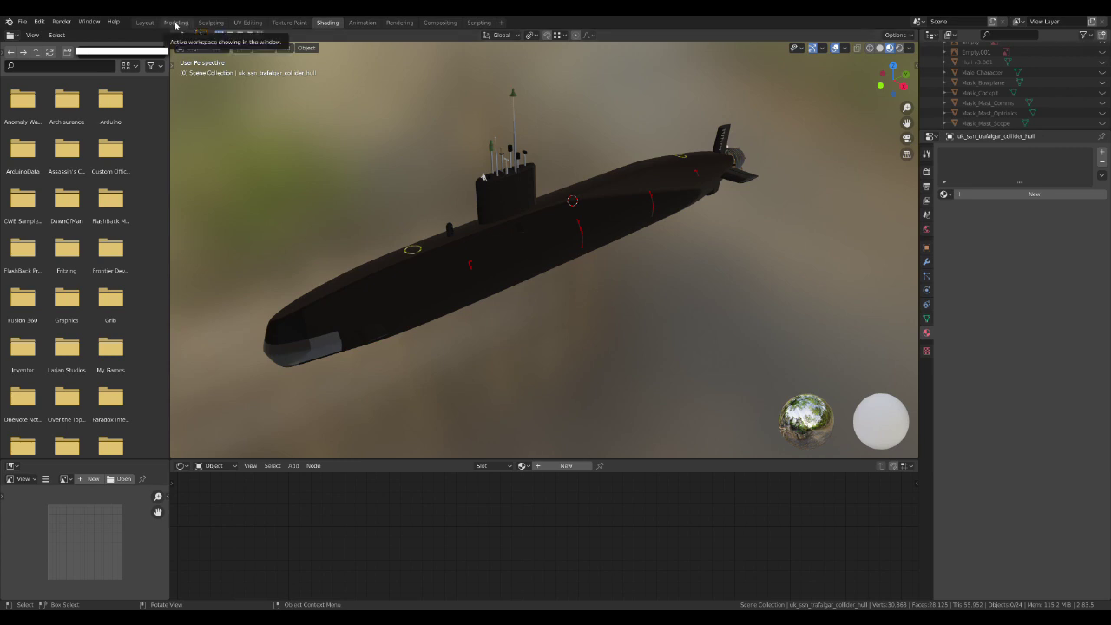
pyautogui.click(176, 23)
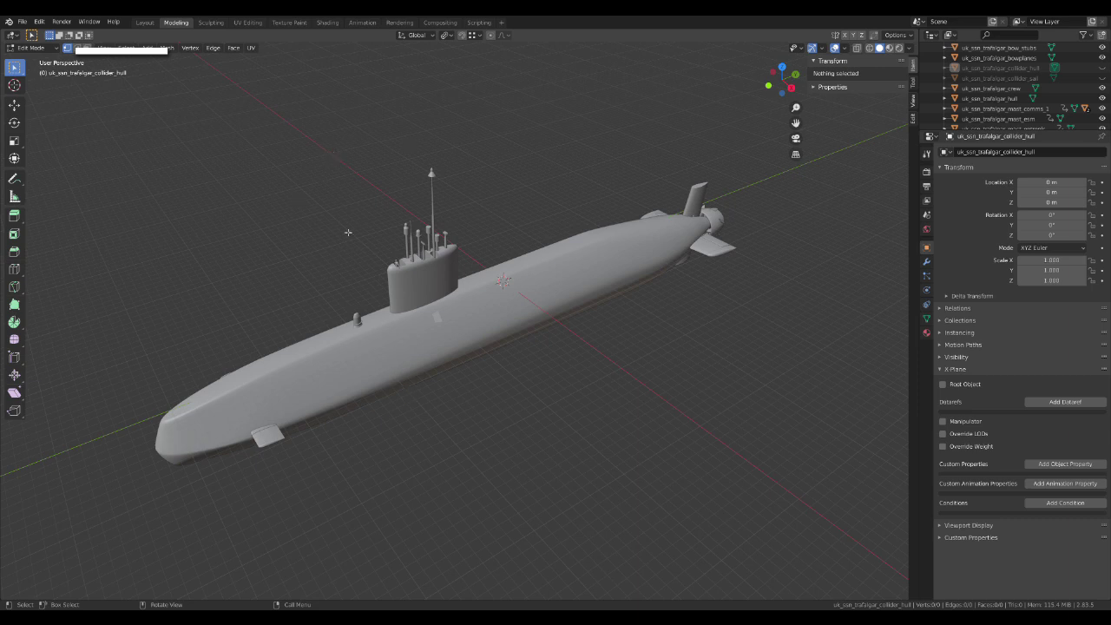
# Select all Trafalgar objects in Object Mode and bring up the File > Export format list
pyautogui.press('Tab')
pyautogui.press('a')
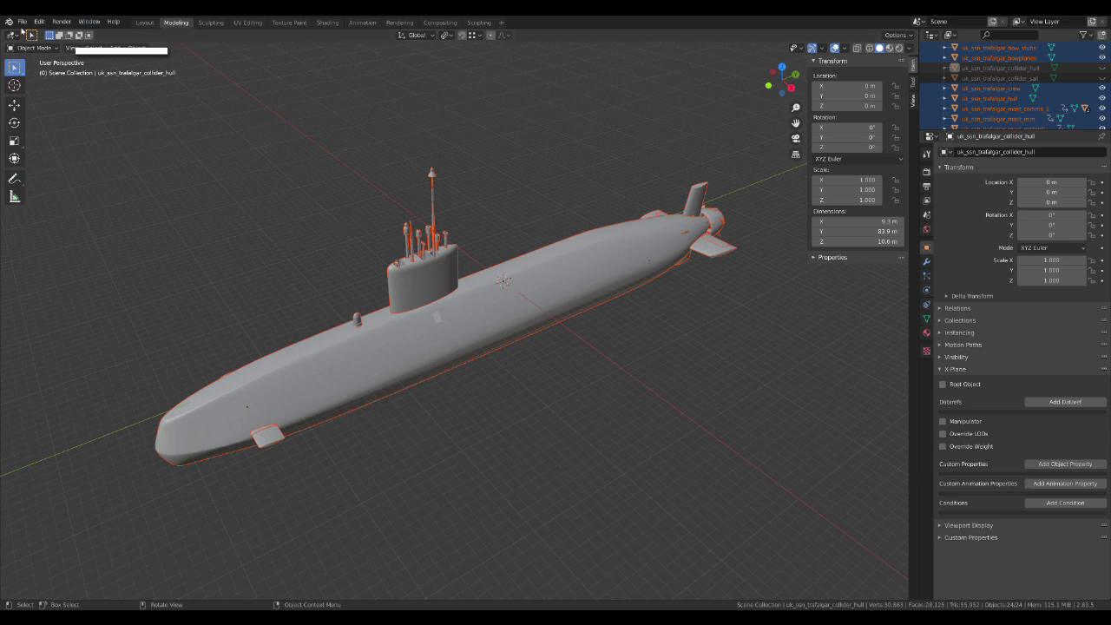
pyautogui.click(22, 21)
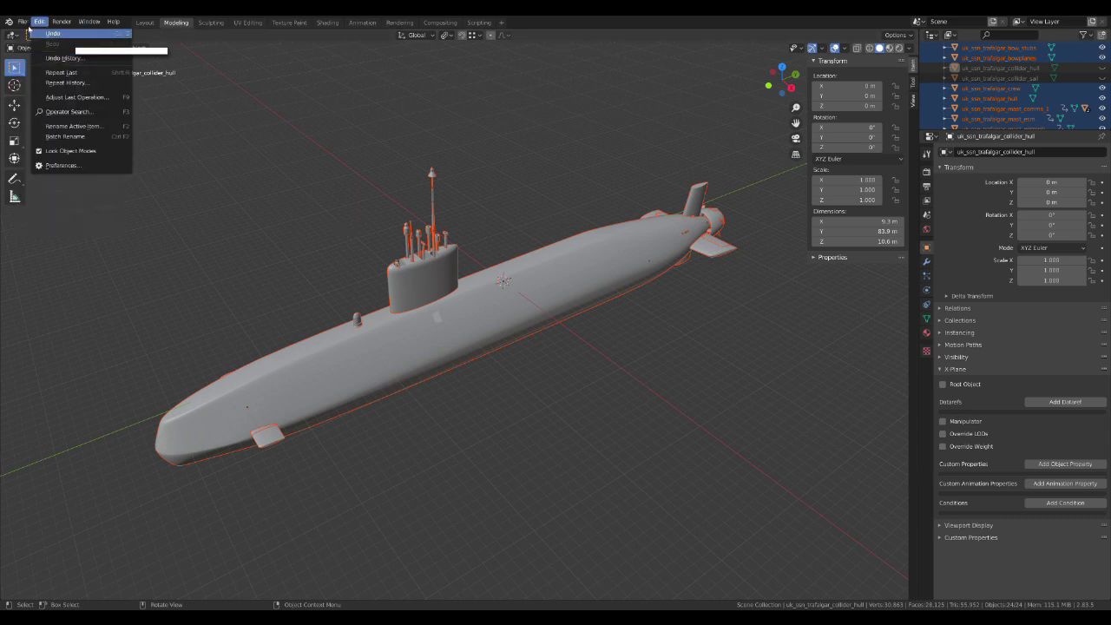
pyautogui.click(28, 30)
pyautogui.click(22, 21)
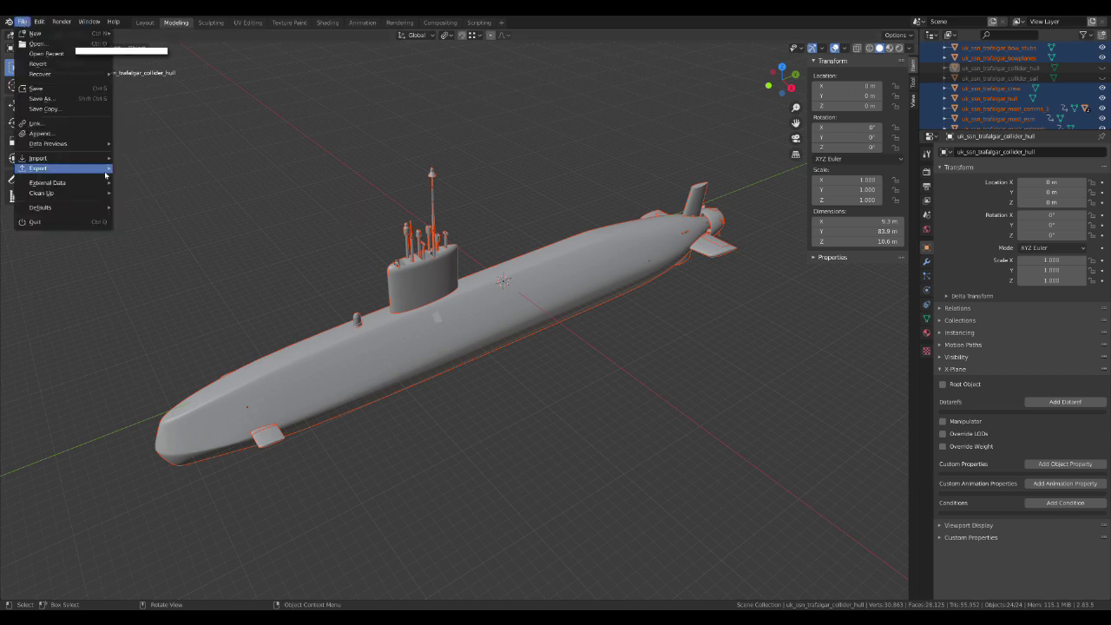
pyautogui.moveTo(96, 175)
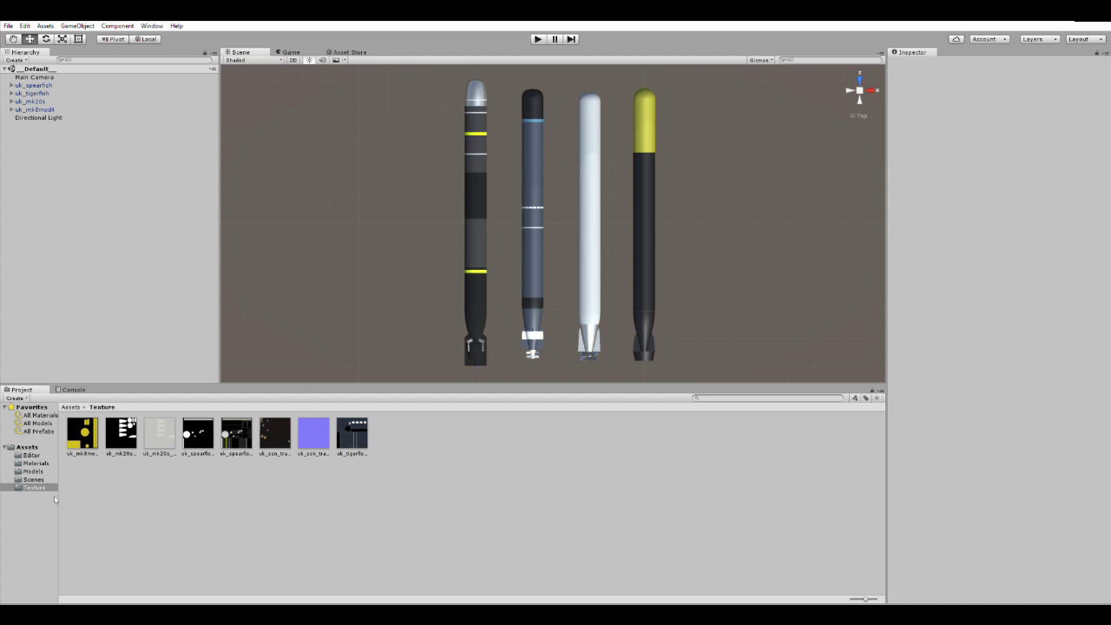
pyautogui.click(35, 471)
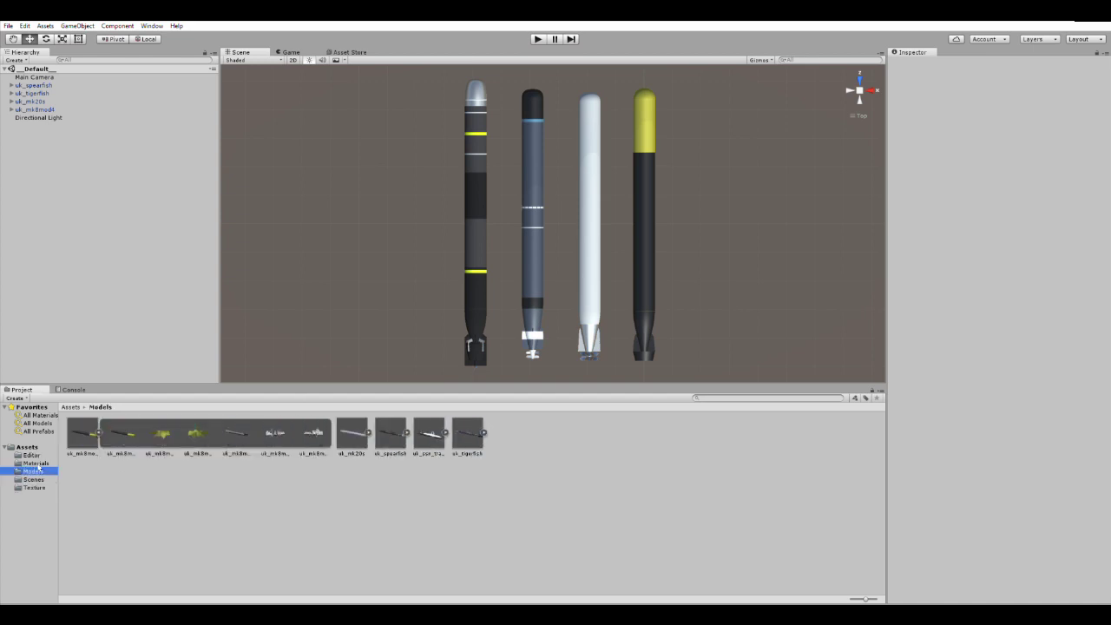
pyautogui.click(98, 431)
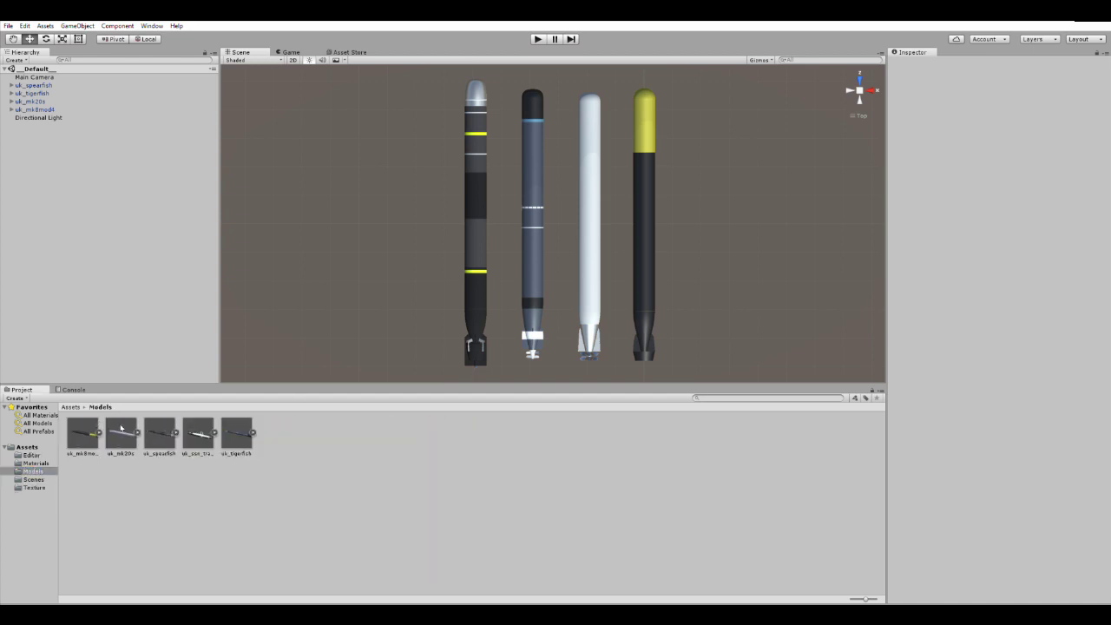
pyautogui.click(137, 431)
pyautogui.click(138, 432)
pyautogui.click(177, 425)
pyautogui.click(177, 425)
pyautogui.click(215, 432)
pyautogui.click(212, 432)
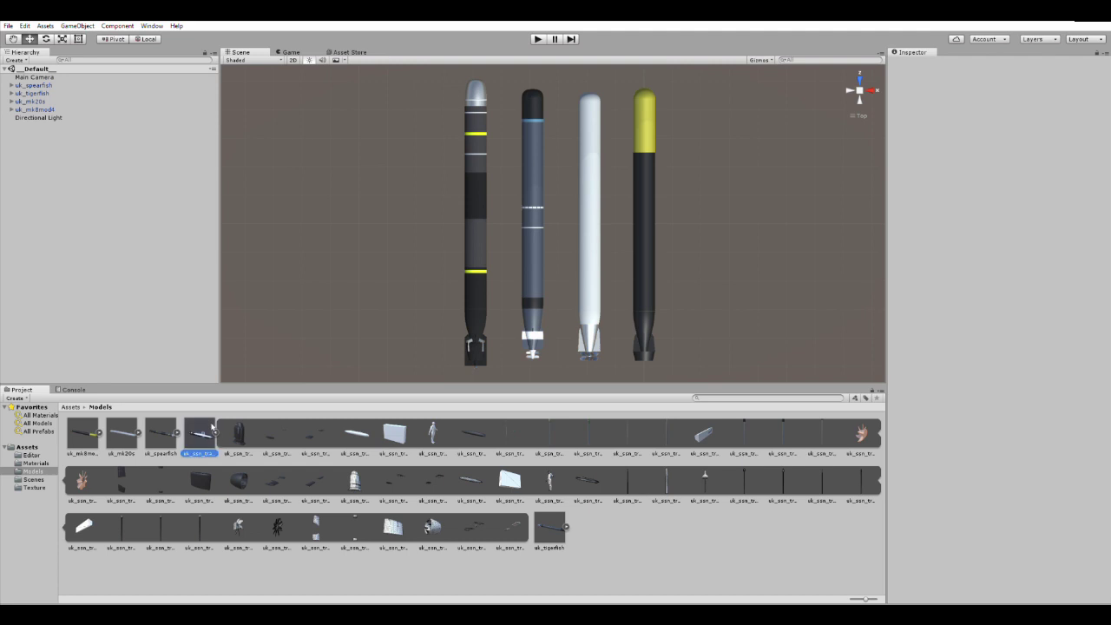
pyautogui.click(216, 429)
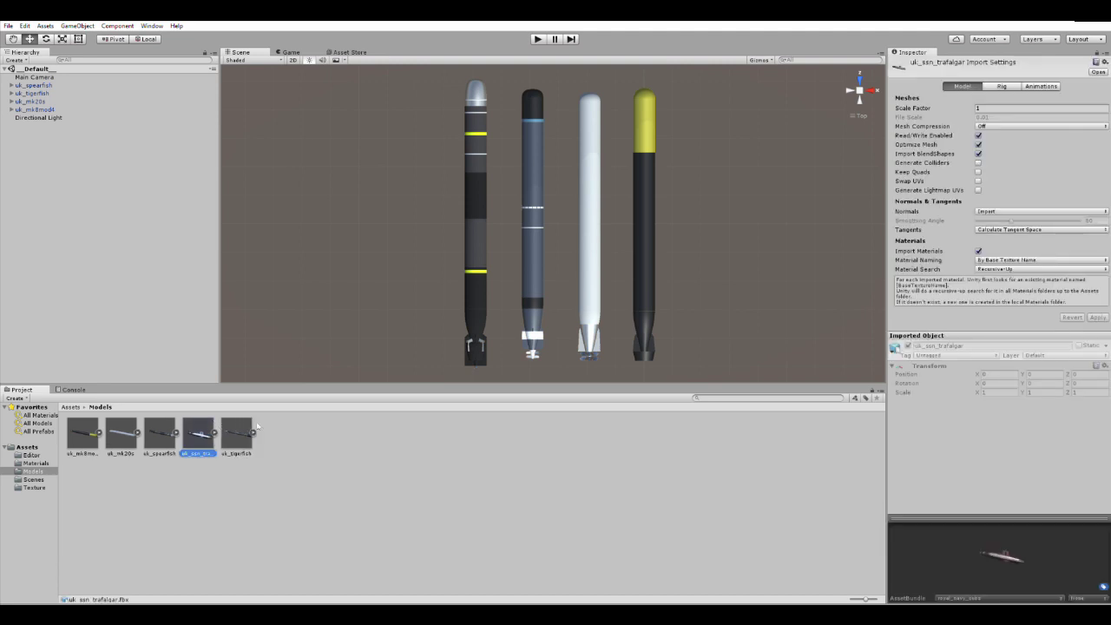
pyautogui.click(253, 432)
pyautogui.click(254, 432)
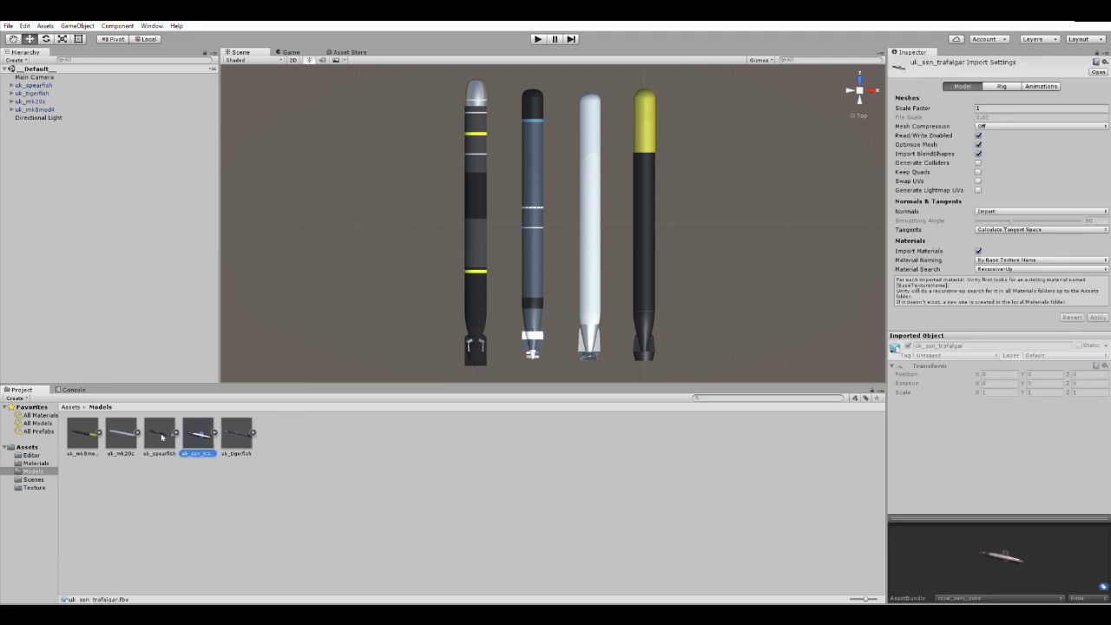
pyautogui.click(86, 437)
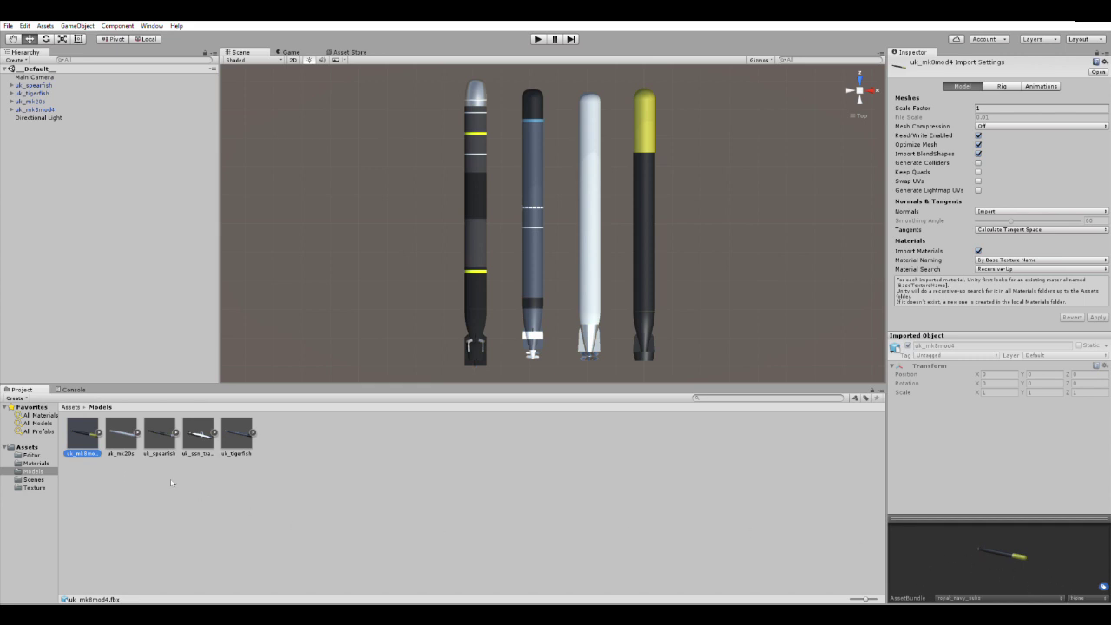
pyautogui.click(37, 462)
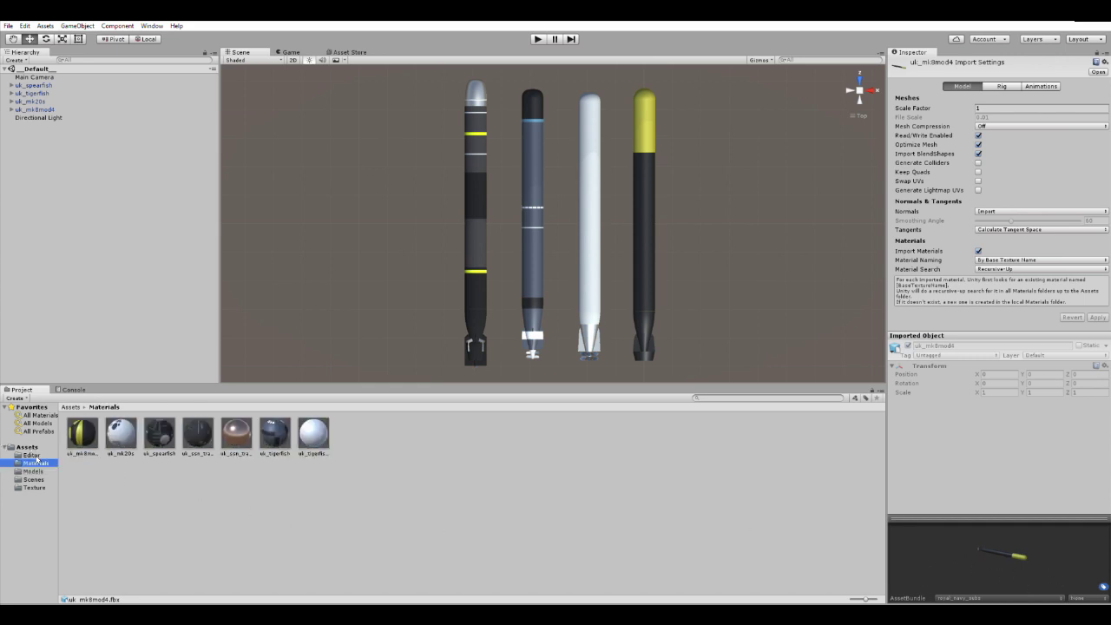
pyautogui.click(84, 434)
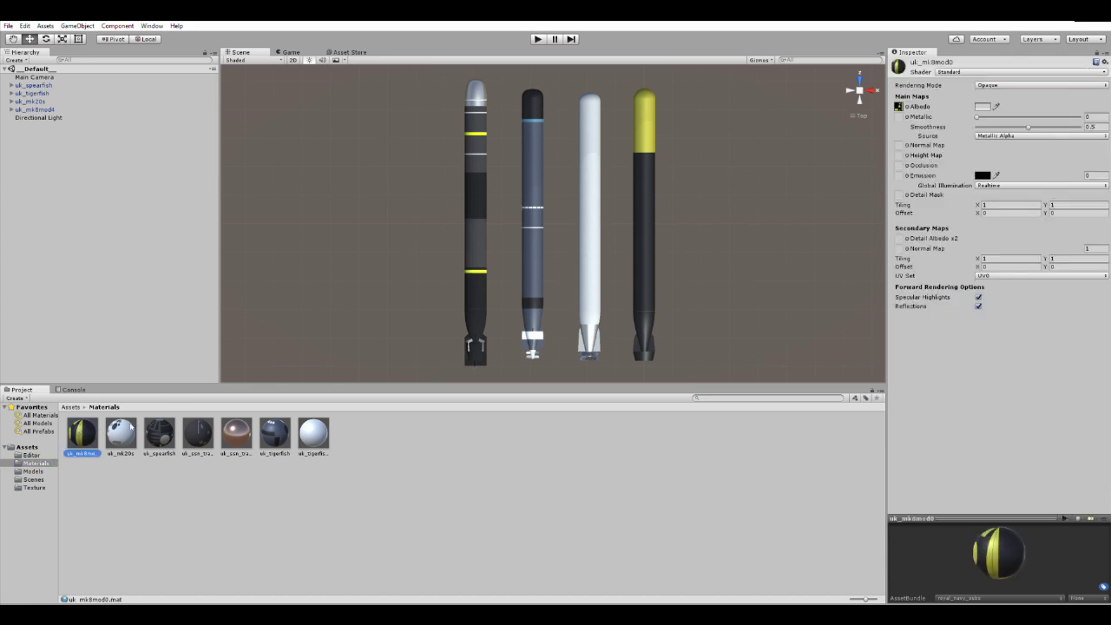
pyautogui.click(121, 434)
pyautogui.click(159, 434)
pyautogui.click(198, 434)
pyautogui.click(236, 434)
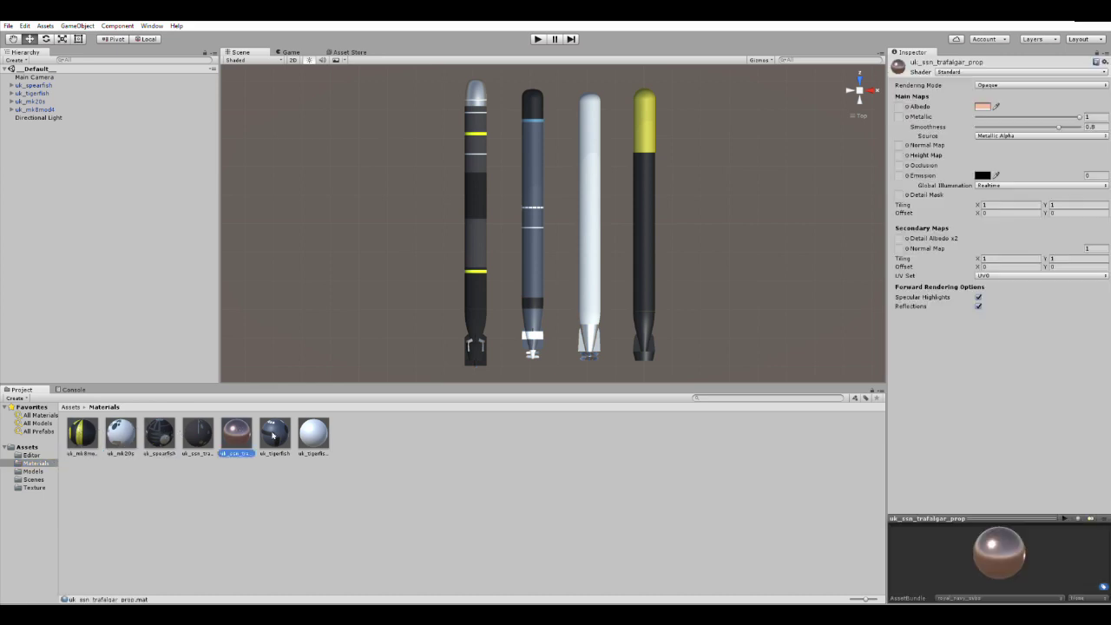
pyautogui.click(276, 434)
pyautogui.click(313, 434)
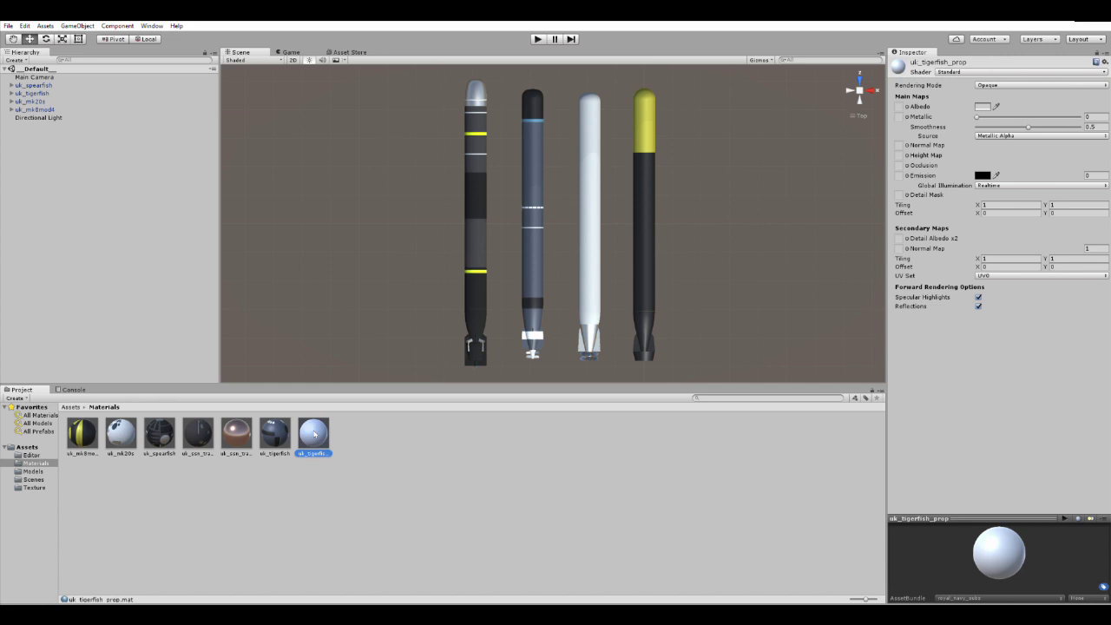
pyautogui.click(35, 487)
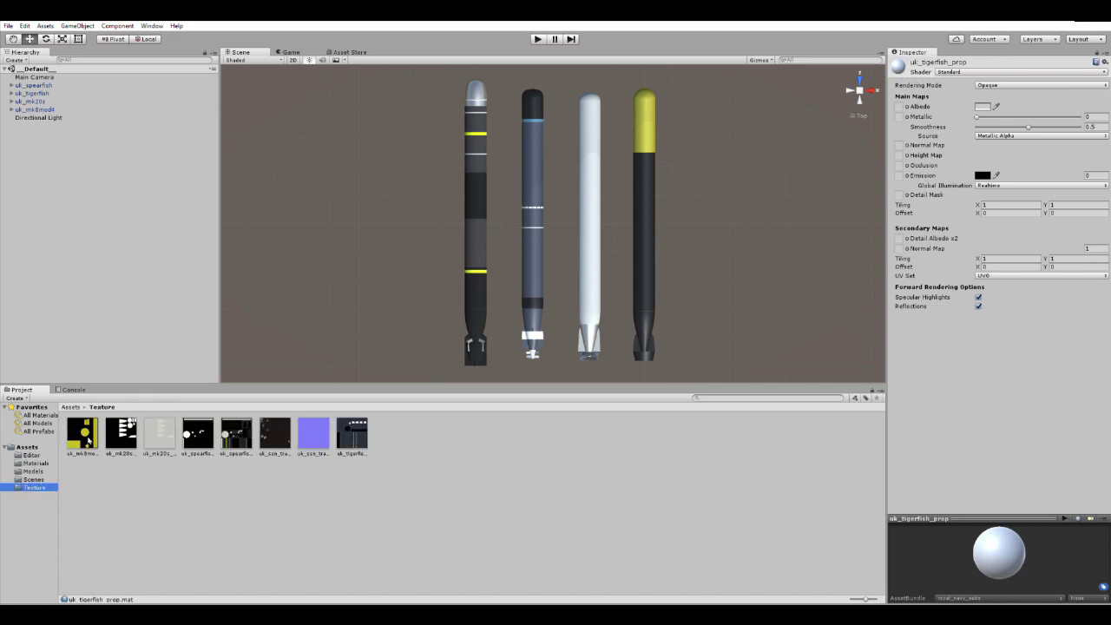